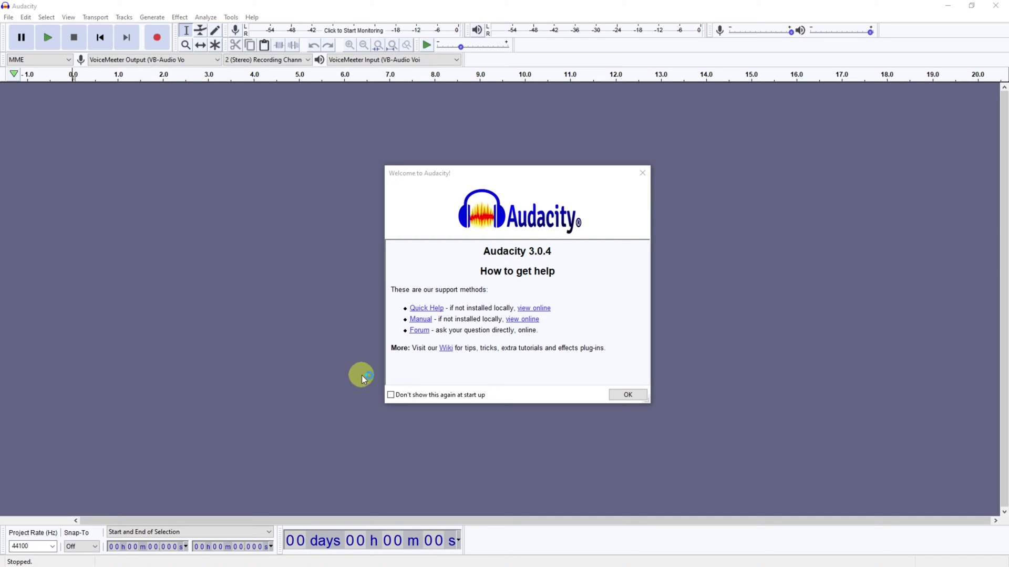
Turn off the start-up welcome screen and close it.
{"action": "left_click", "coordinate": [392, 397]}
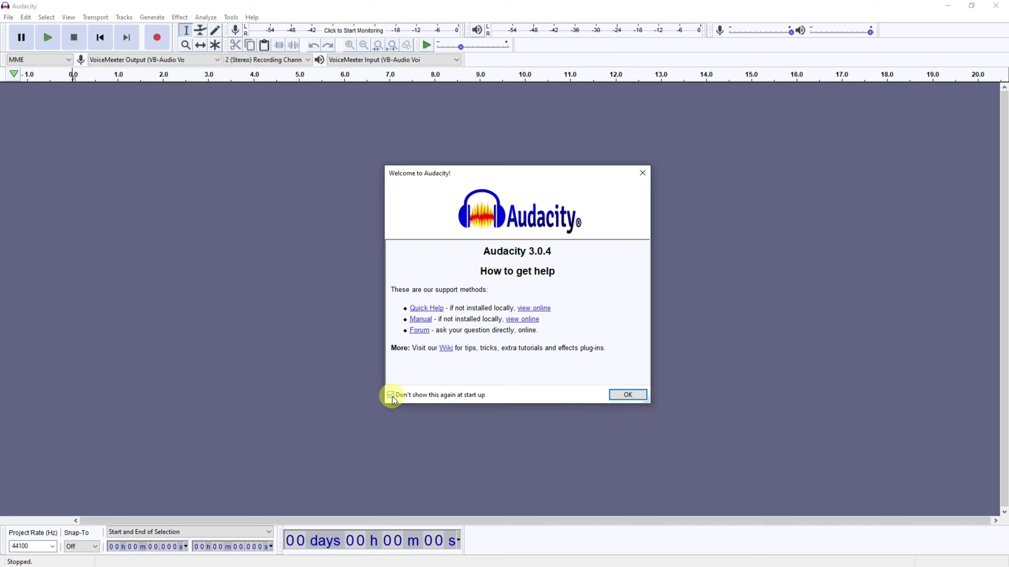
{"action": "left_click", "coordinate": [614, 396]}
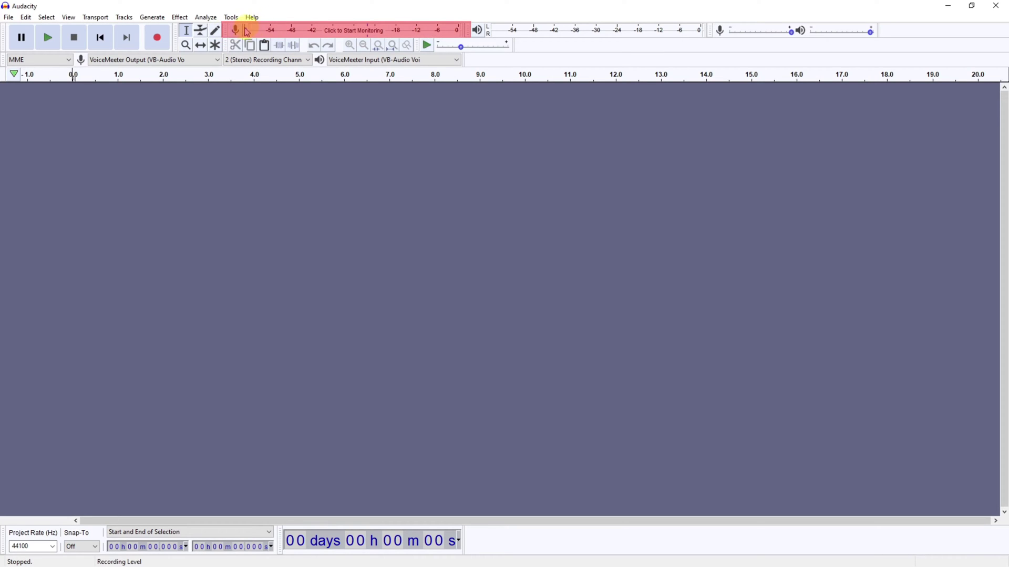
{"action": "left_click", "coordinate": [273, 31]}
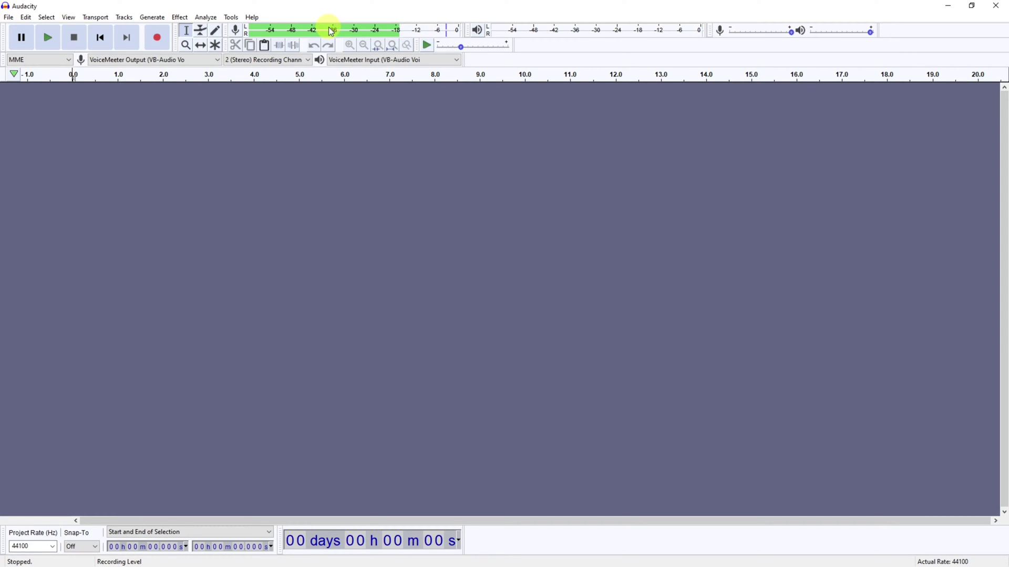
{"action": "left_click", "coordinate": [328, 30]}
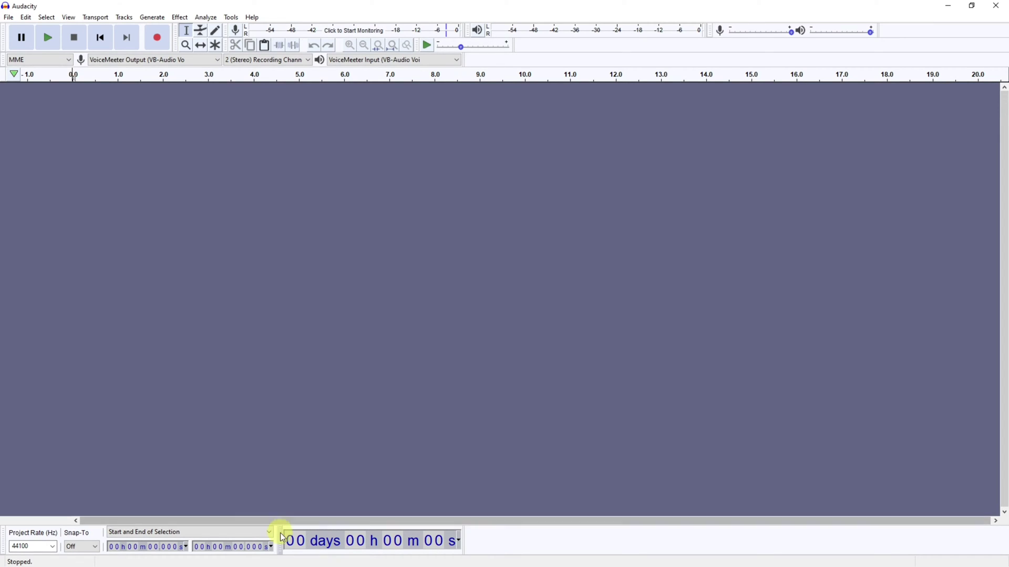
Float the Time and Selection toolbars over the track area and enlarge the floating playback meter.
{"action": "left_click_drag", "start_coordinate": [281, 540], "coordinate": [301, 196]}
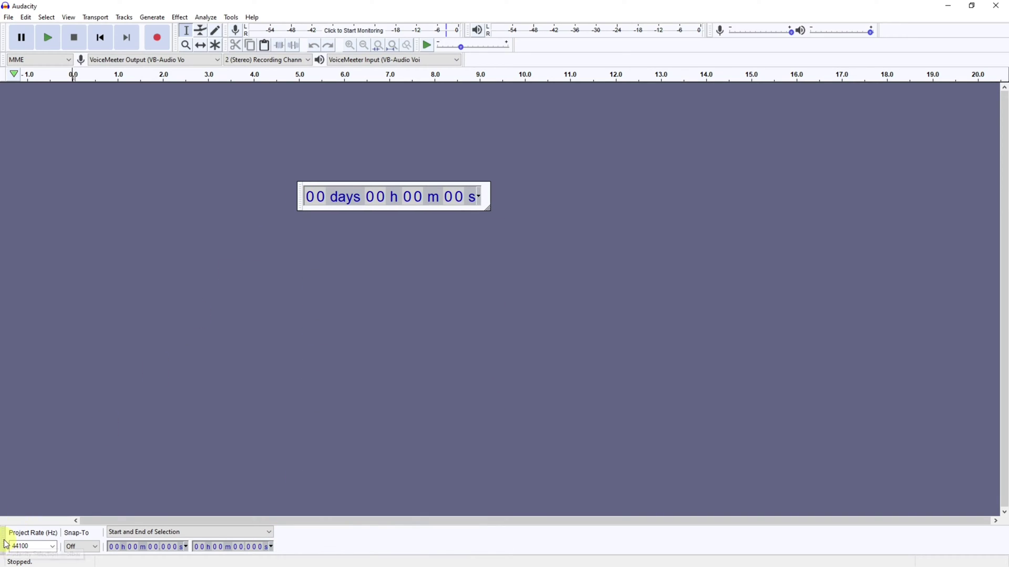
{"action": "mouse_move", "coordinate": [5, 543]}
{"action": "left_mouse_down"}
{"action": "mouse_move", "coordinate": [83, 371]}
{"action": "mouse_move", "coordinate": [128, 307]}
{"action": "mouse_move", "coordinate": [186, 297]}
{"action": "mouse_move", "coordinate": [188, 286]}
{"action": "left_mouse_up"}
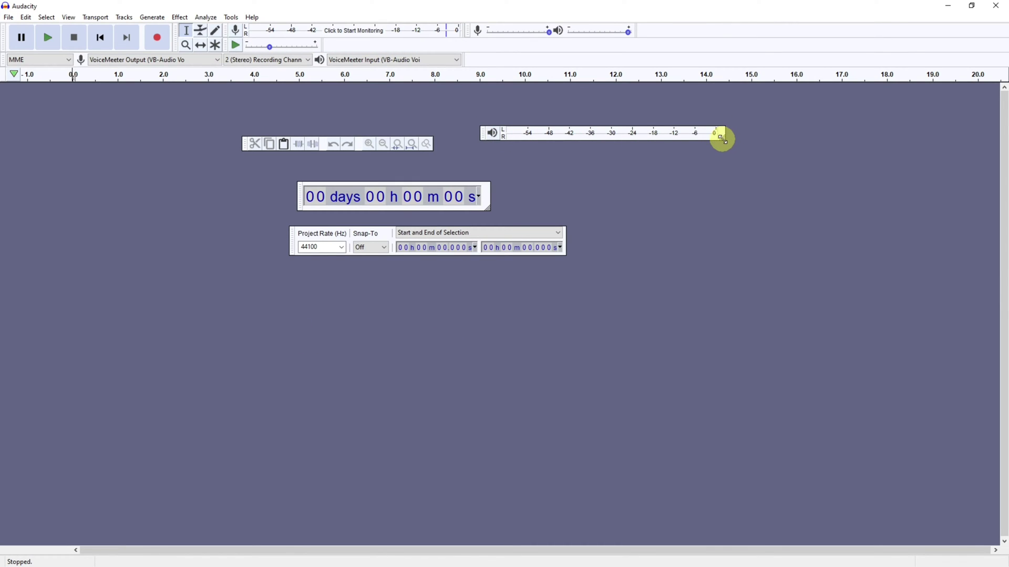
{"action": "mouse_move", "coordinate": [723, 139]}
{"action": "left_mouse_down"}
{"action": "mouse_move", "coordinate": [580, 388]}
{"action": "mouse_move", "coordinate": [592, 419]}
{"action": "mouse_move", "coordinate": [771, 156]}
{"action": "left_mouse_up"}
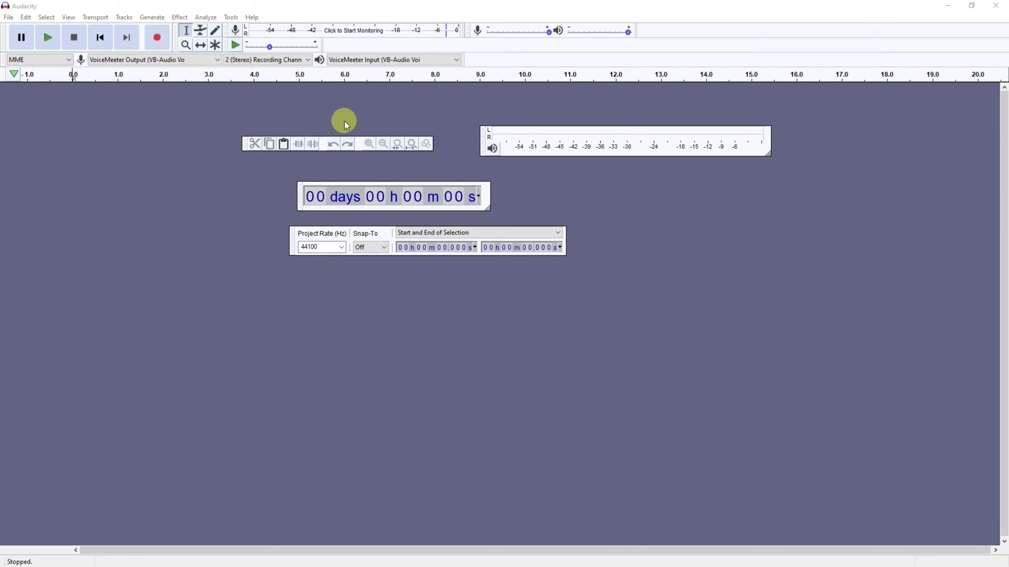
Run Tools > Reset Configuration to redock all toolbars in their default layout.
{"action": "left_click", "coordinate": [231, 18]}
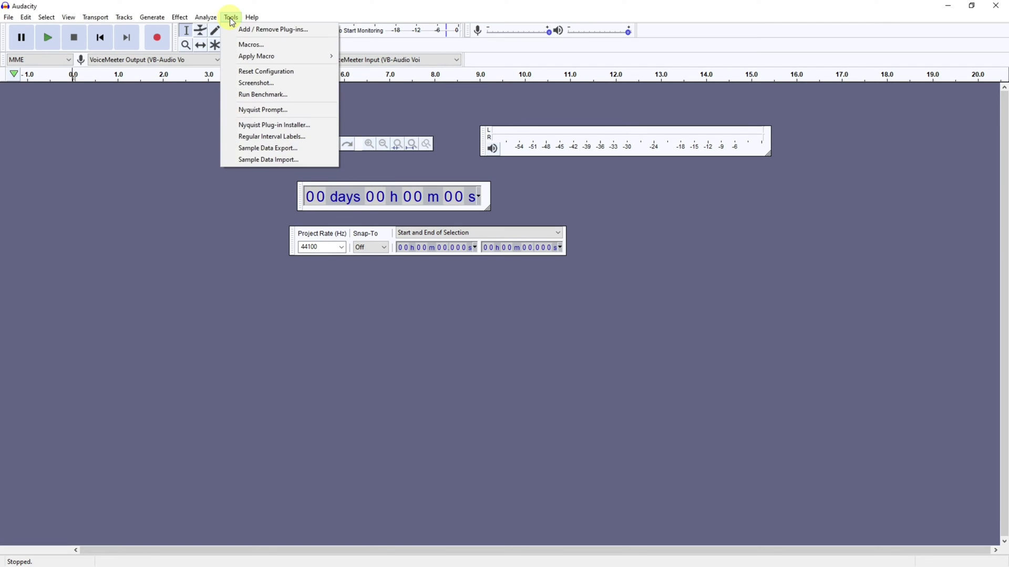
{"action": "left_click", "coordinate": [254, 76]}
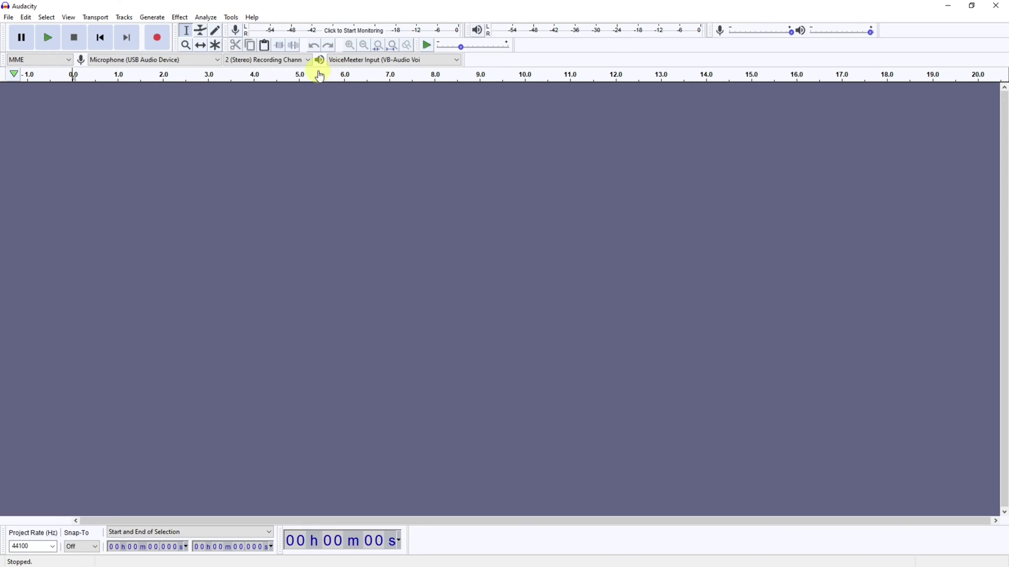
{"action": "left_click", "coordinate": [330, 199]}
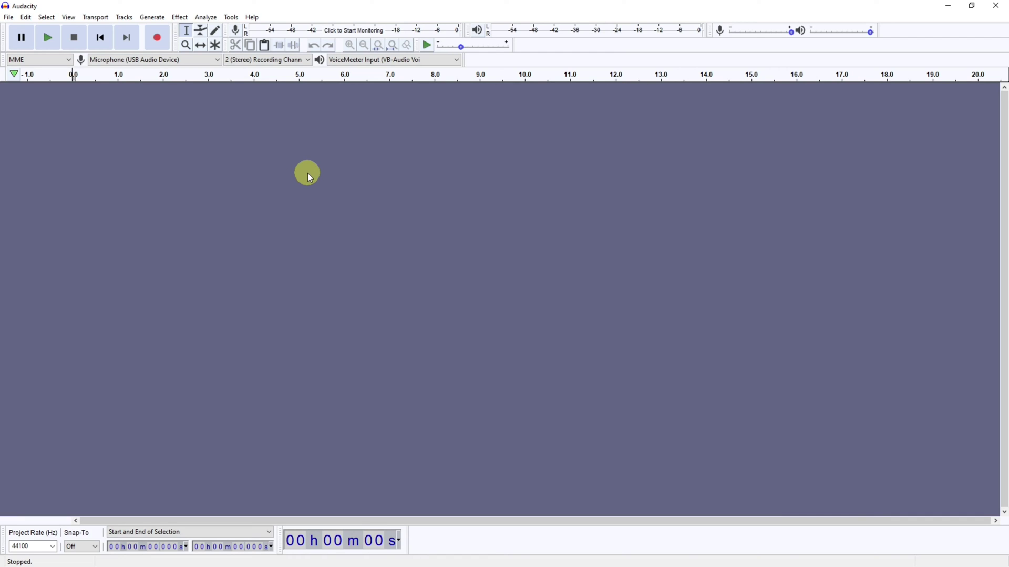